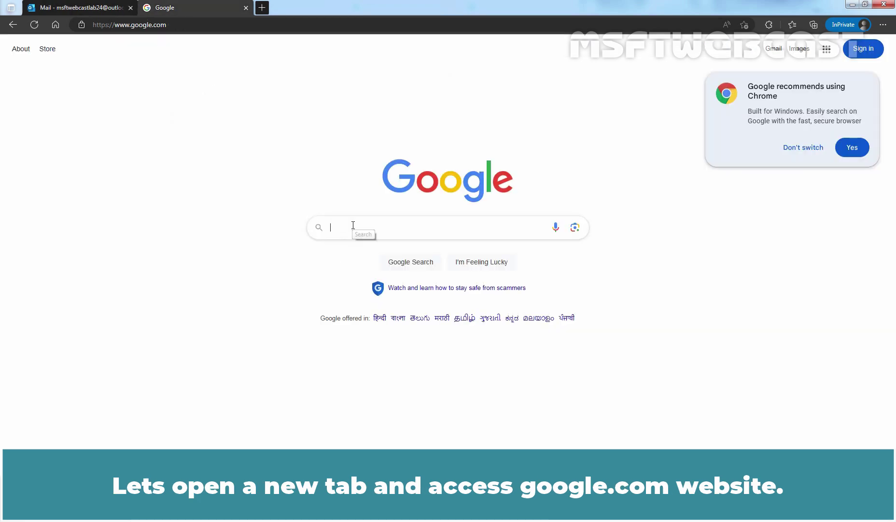
- Search Google for 'microsoft entra id free' and open the Microsoft Entra Plans and Pricing result
type("microsoft entra id free")
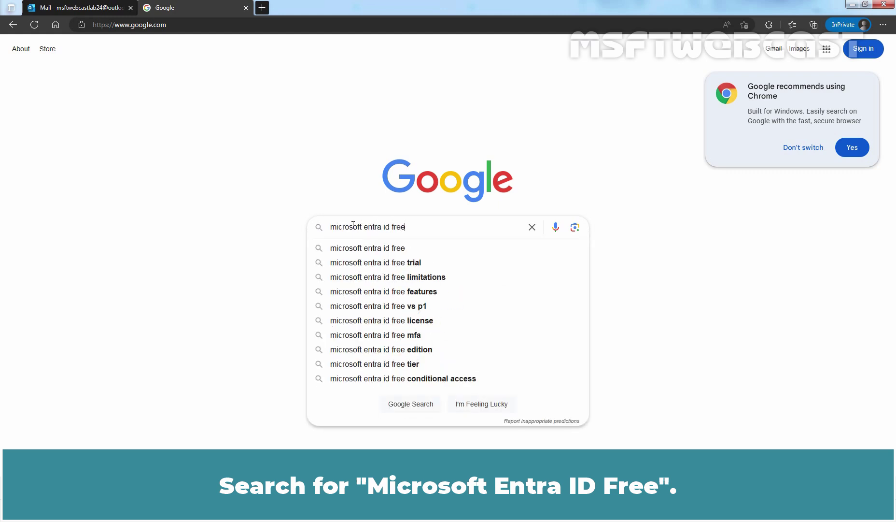
key("Return")
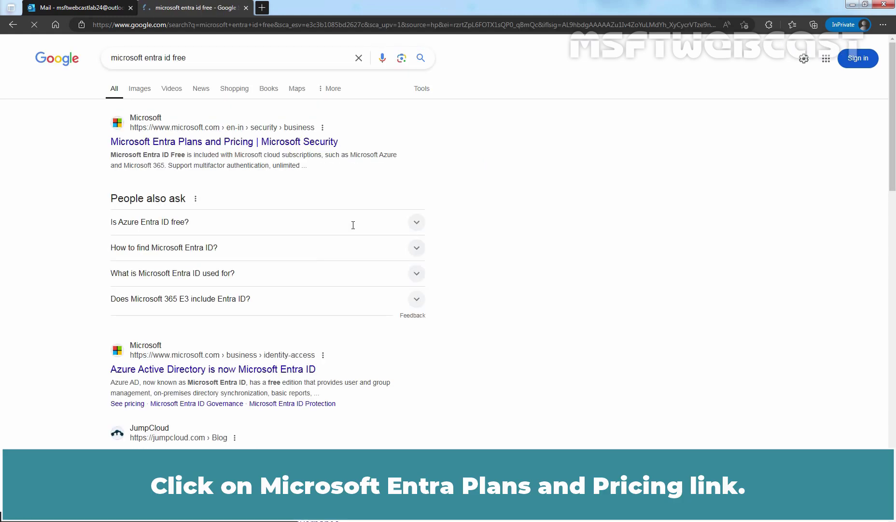
left_click(188, 147)
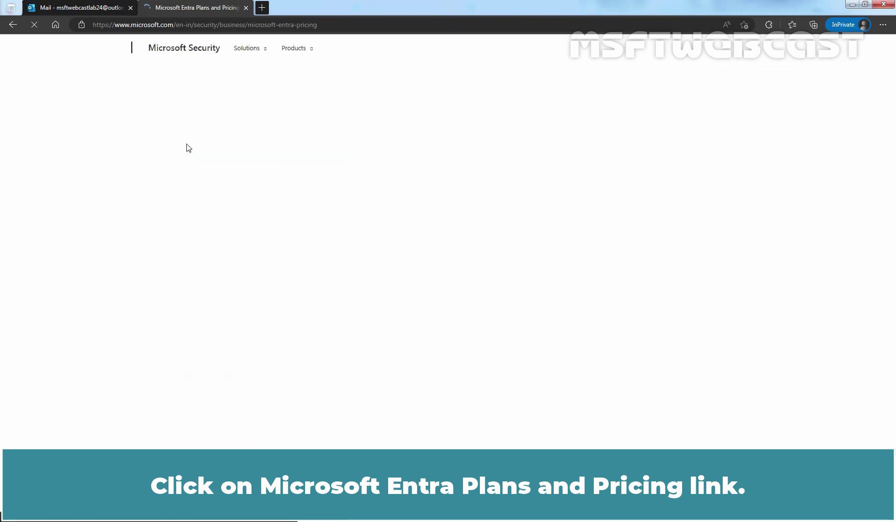
- Review the Entra plans and features, then choose Try for free under Microsoft Entra ID P1
scroll(187, 144, "down", 8)
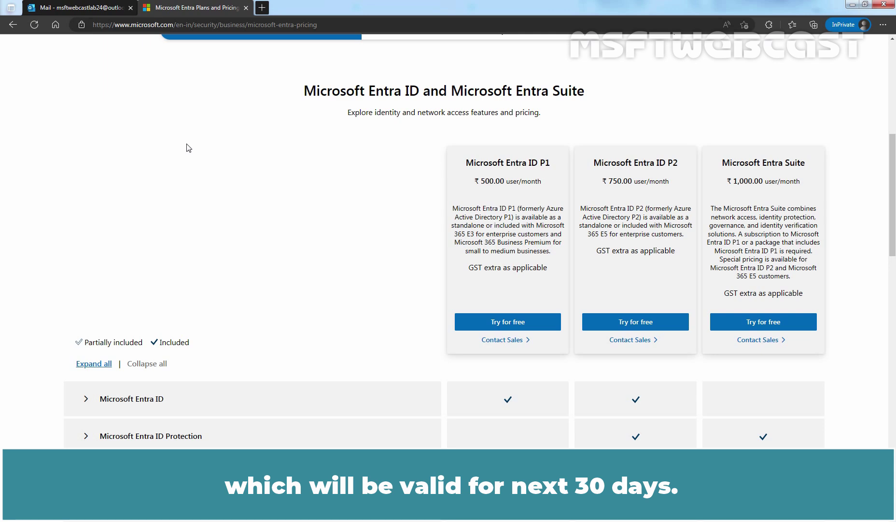
scroll(230, 214, "down", 5)
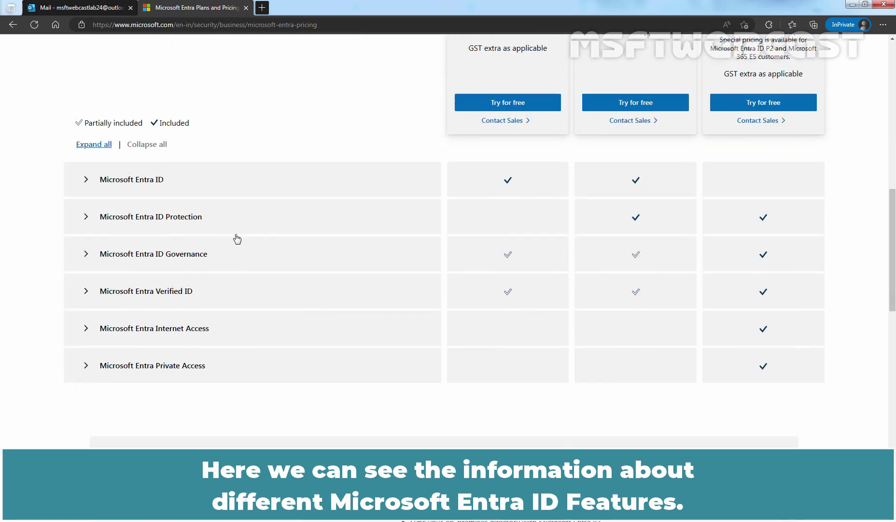
scroll(237, 239, "down", 6)
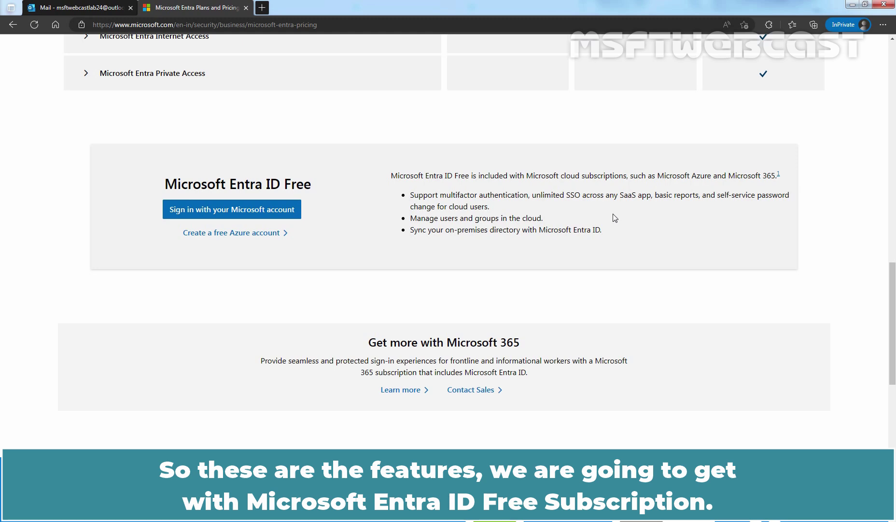
scroll(614, 218, "up", 15)
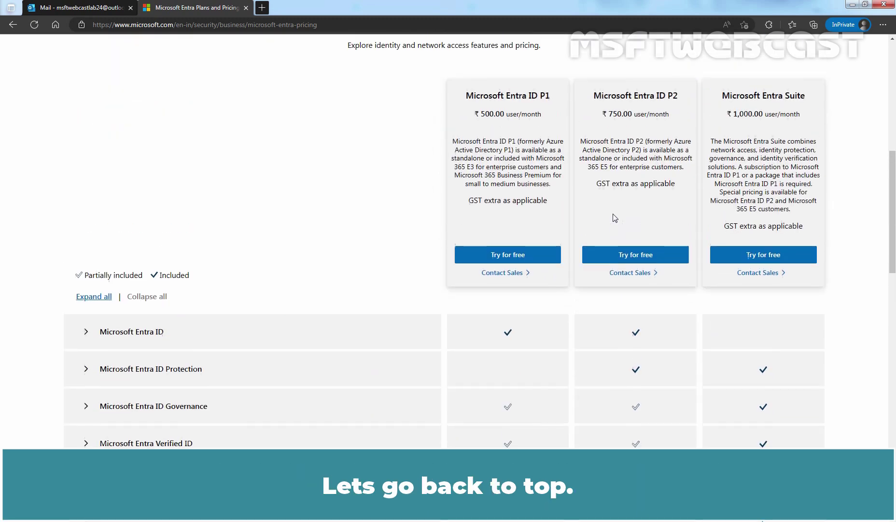
scroll(615, 218, "down", 6)
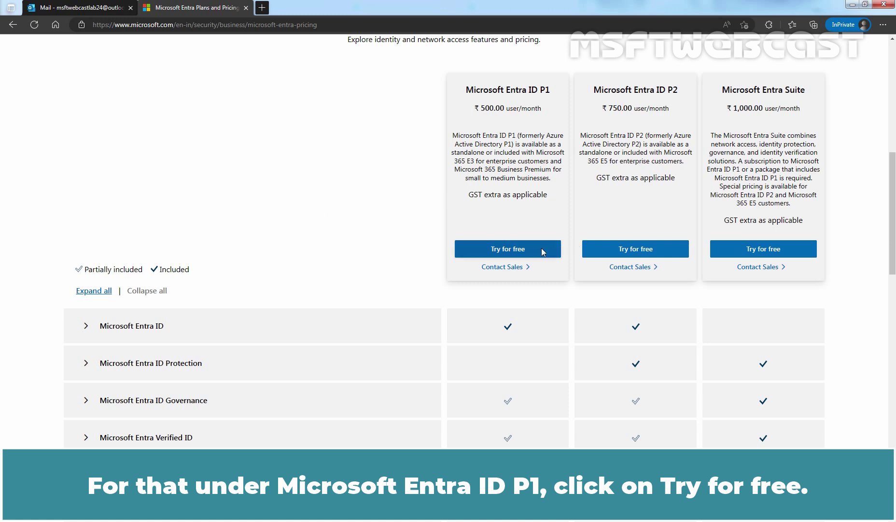
left_click(509, 252)
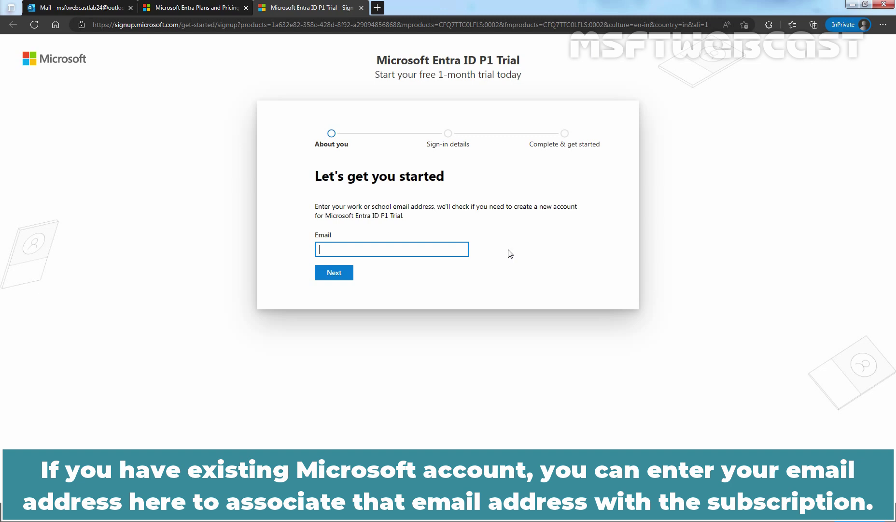
- Check the signed-in account's email address from the Outlook profile menu
left_click(105, 6)
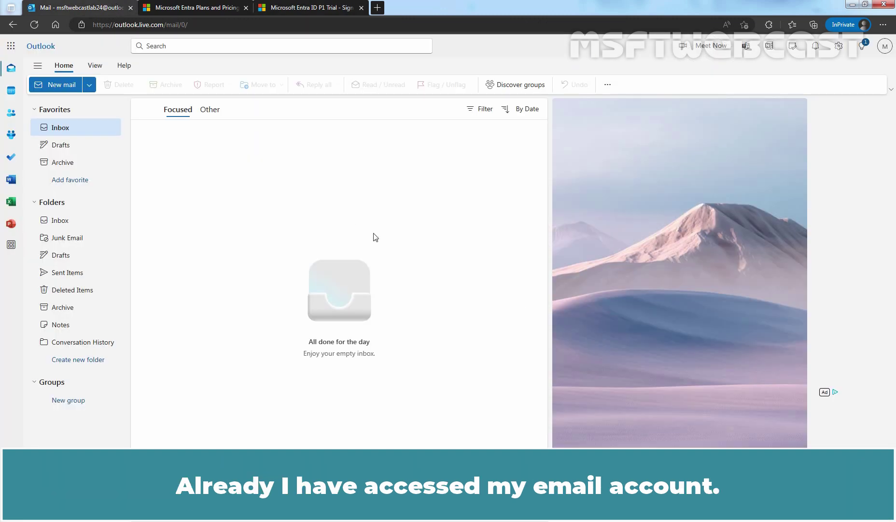
left_click(884, 46)
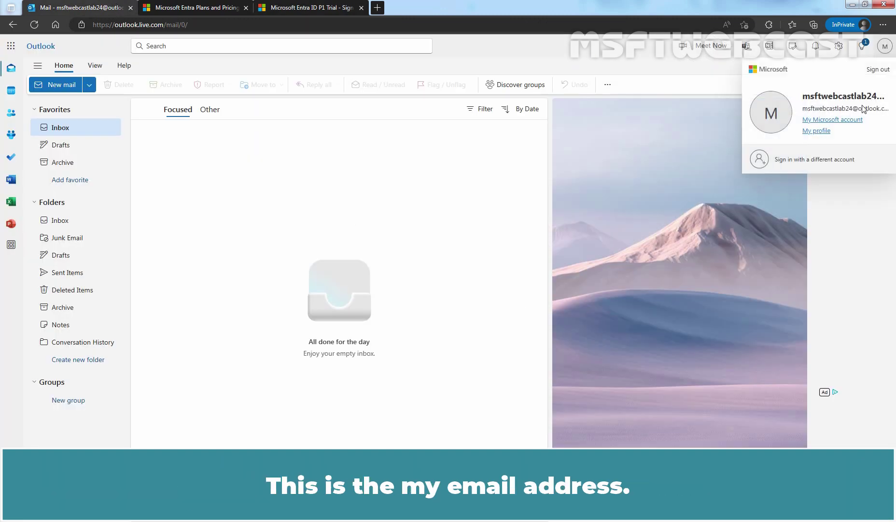
- Paste the account email into the P1 trial signup and choose to set up a new account
left_click(328, 6)
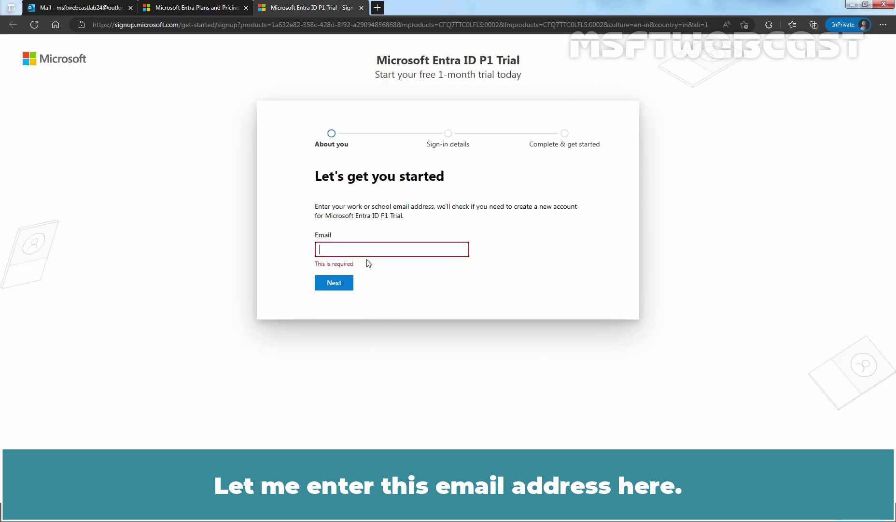
key("ctrl+v")
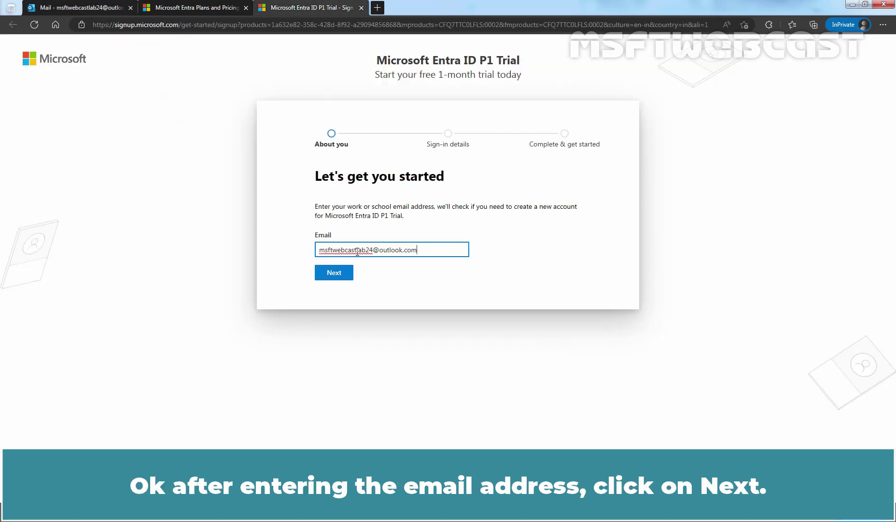
left_click(333, 276)
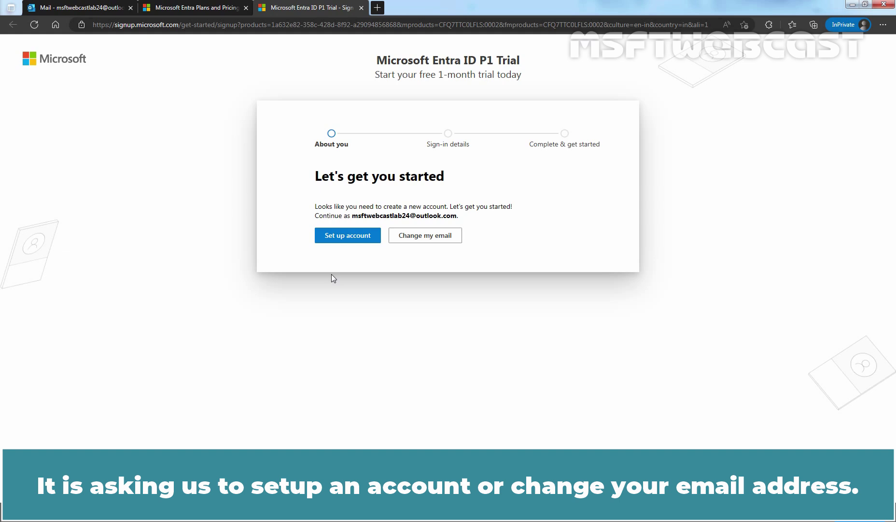
left_click(344, 235)
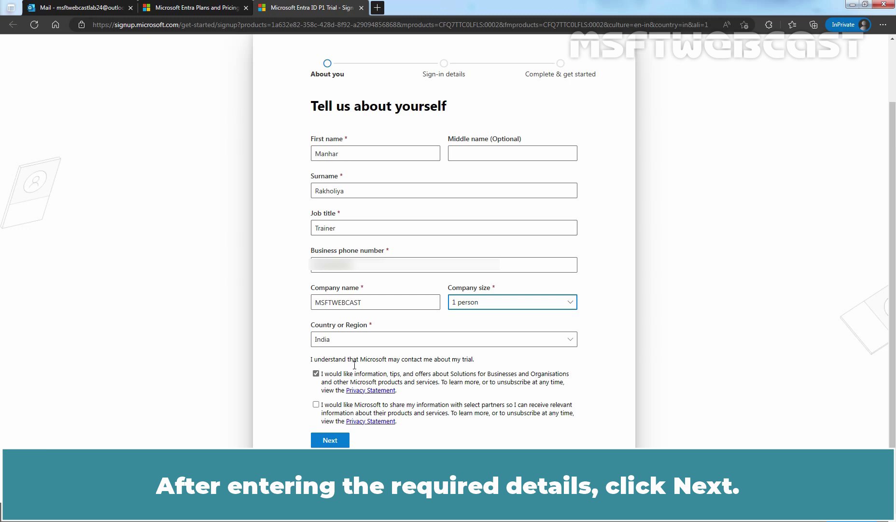
- Submit the company details and verify the phone with a texted verification code
left_click(331, 440)
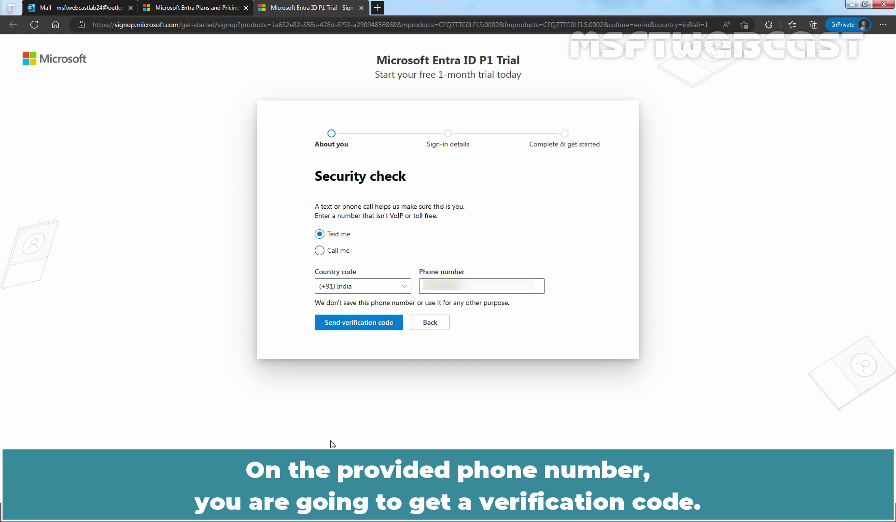
left_click(353, 322)
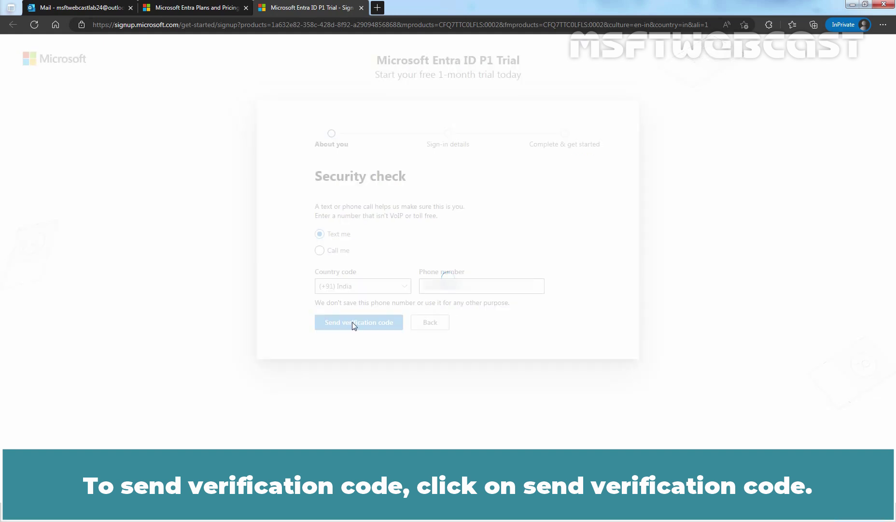
left_click(353, 335)
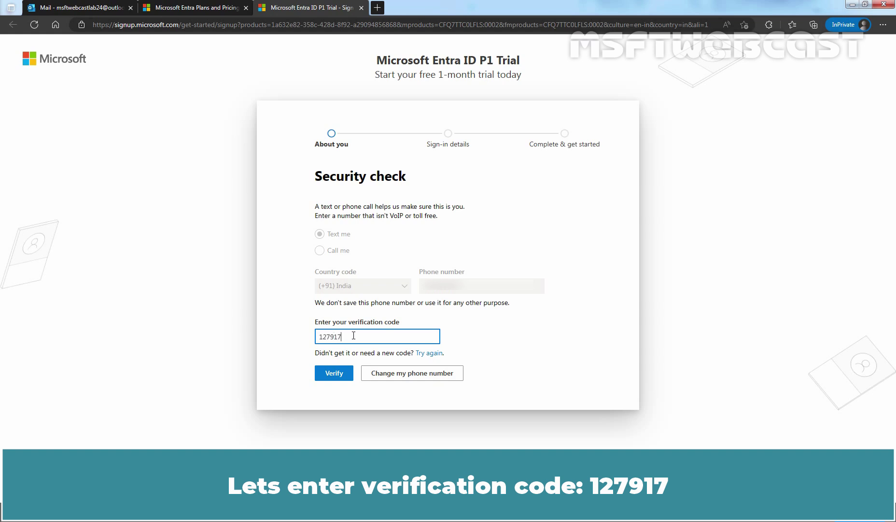
left_click(332, 374)
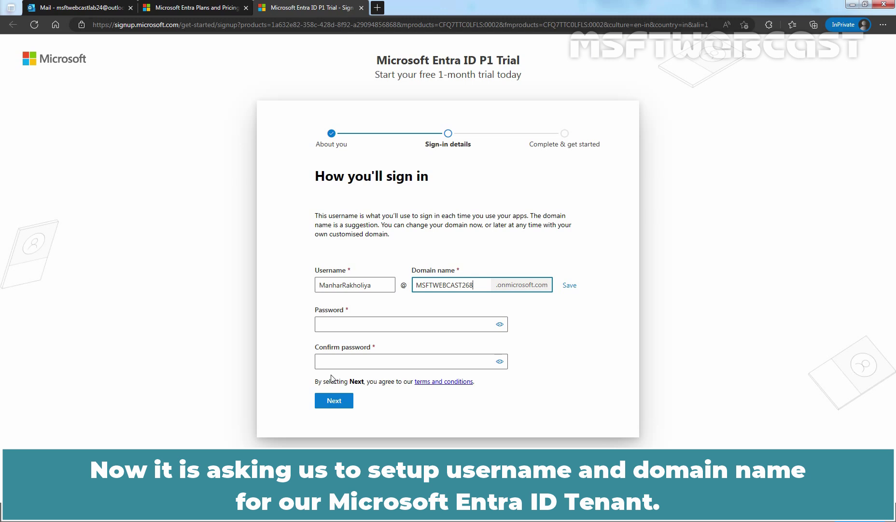
- Replace the suggested admin username and set the domain name to msftwebcastlab24
left_click_drag(382, 285, 279, 286)
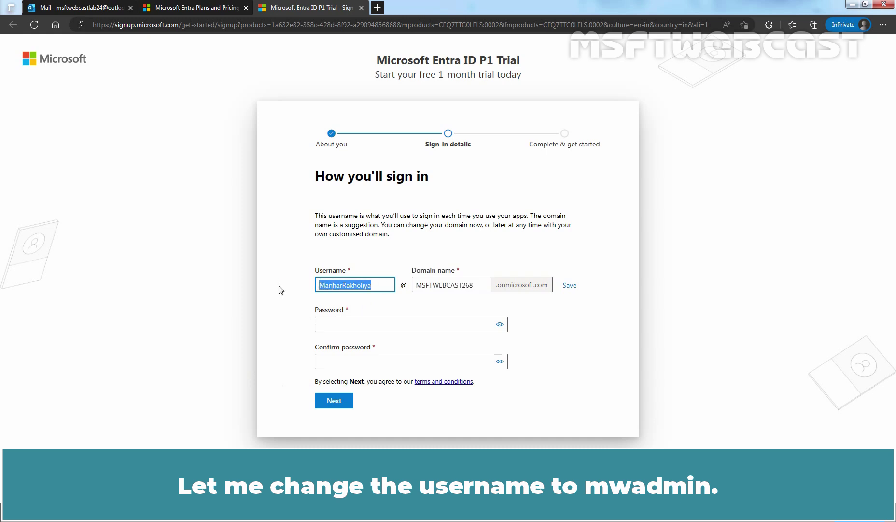
type("mwadmin")
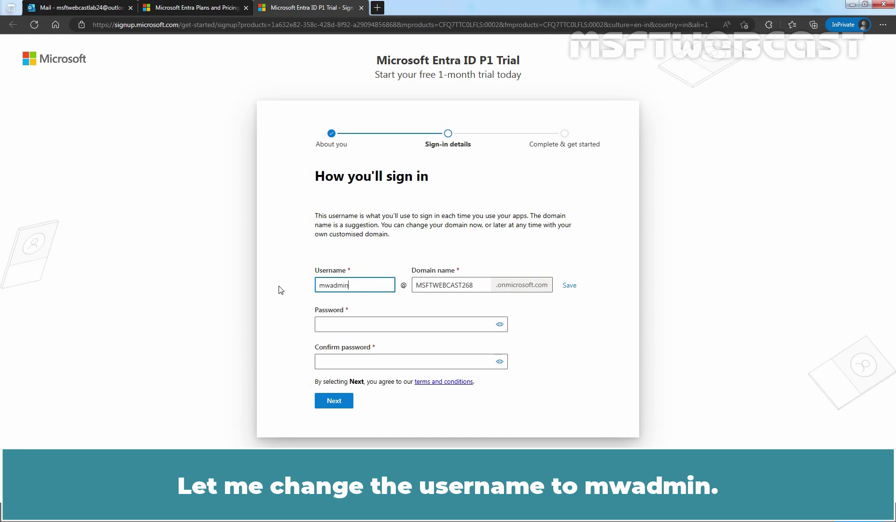
key("Tab")
type("msftw")
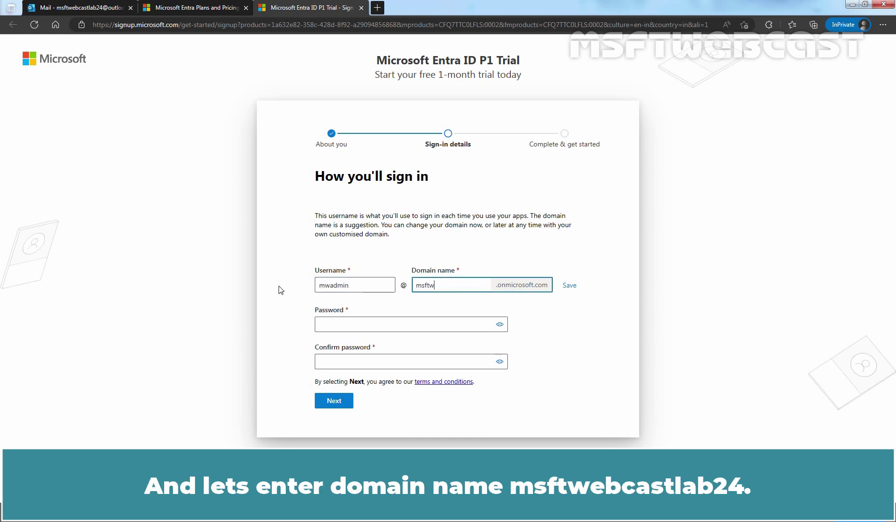
type("ebcastlab24")
- Enter and confirm the admin account password, then submit the sign-in details
left_click(338, 328)
type("••••••••••")
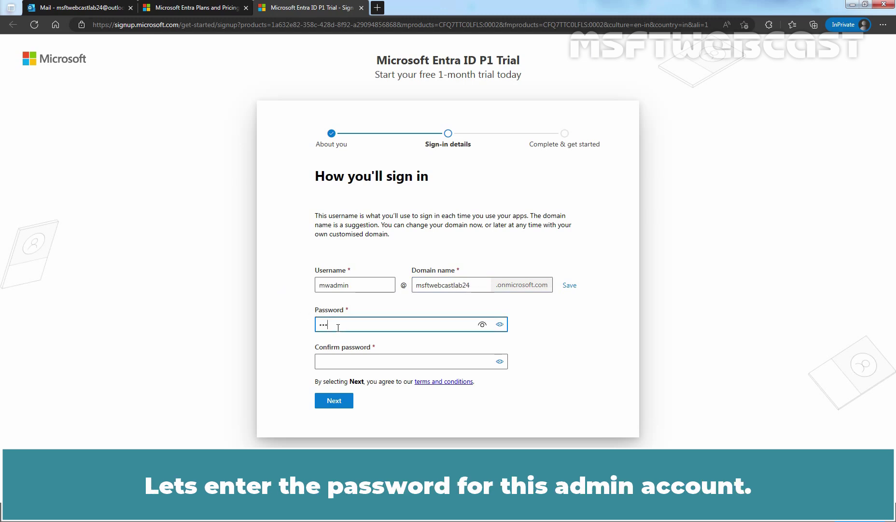
key("Tab")
type("••••••••••")
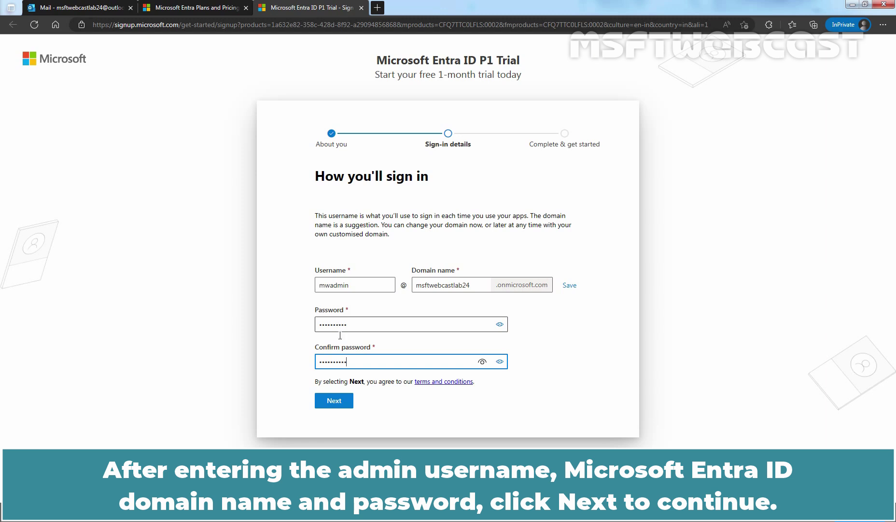
left_click(334, 400)
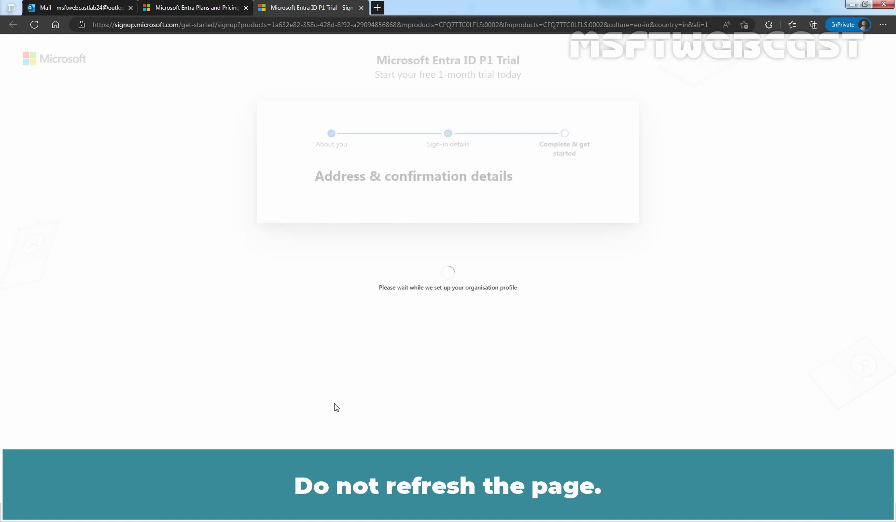
- Save the organisation's postal address and accept the suggested verified address
scroll(335, 406, "down", 4)
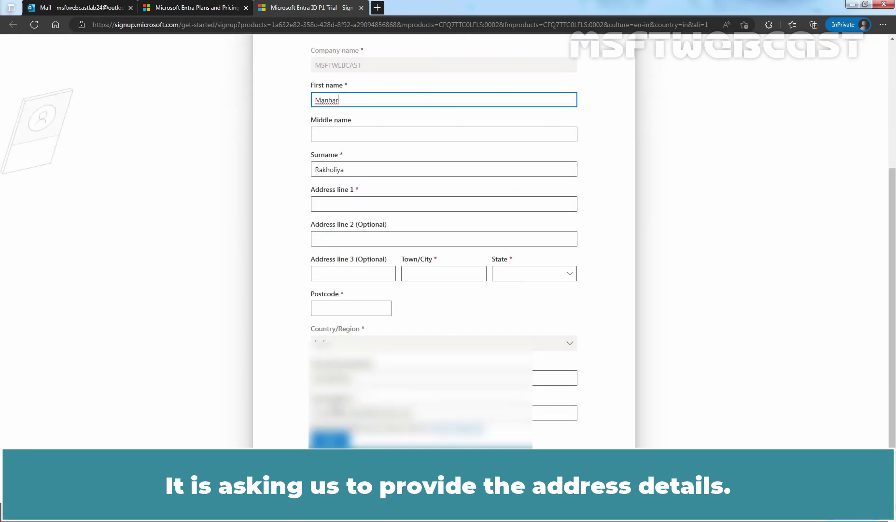
left_click(355, 205)
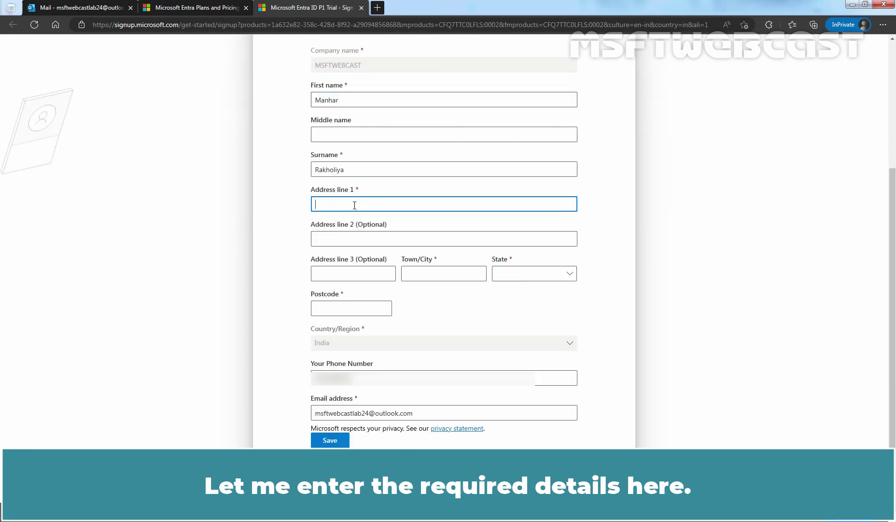
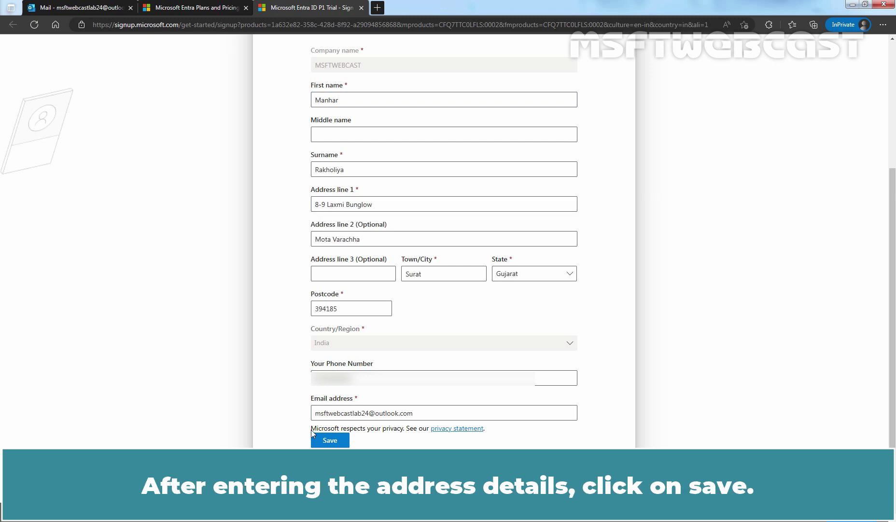
left_click(328, 440)
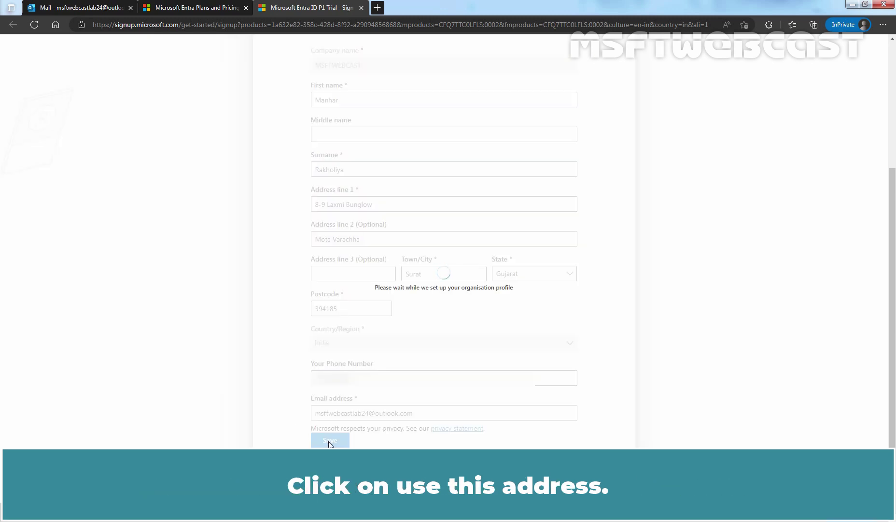
left_click(344, 330)
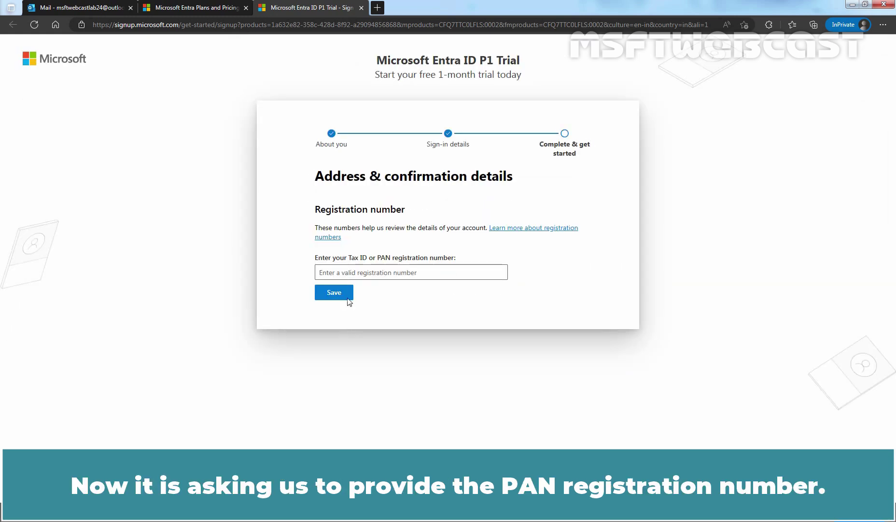
- Enter and save the PAN registration number
left_click(345, 269)
type("ARZ")
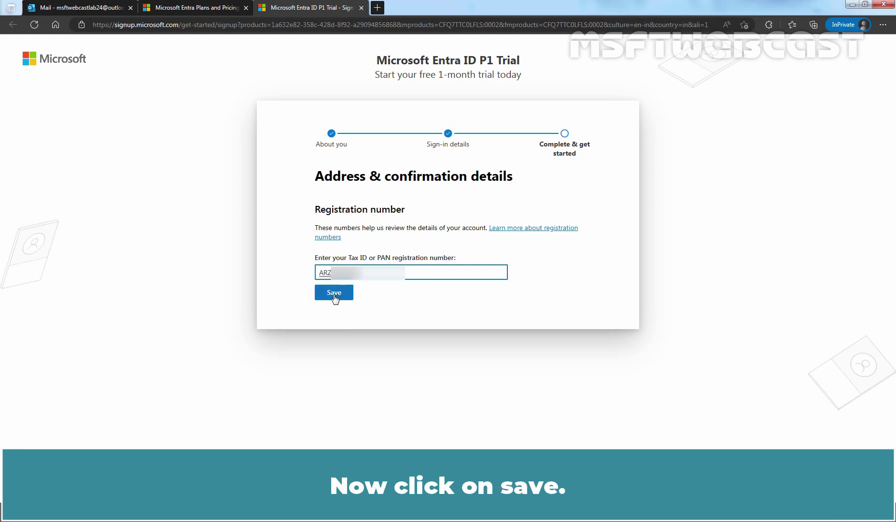
left_click(334, 294)
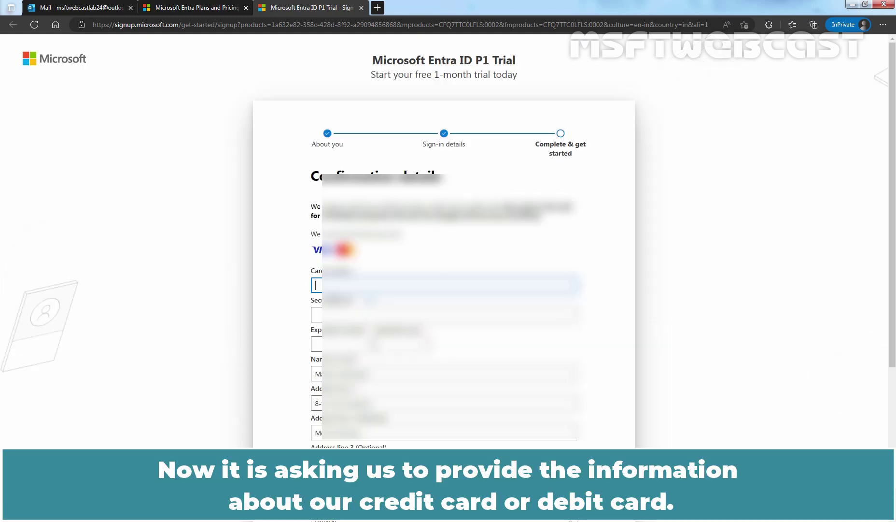
- Save the Confirmation details page with empty card fields to reveal the required-field errors
scroll(444, 289, "down", 3)
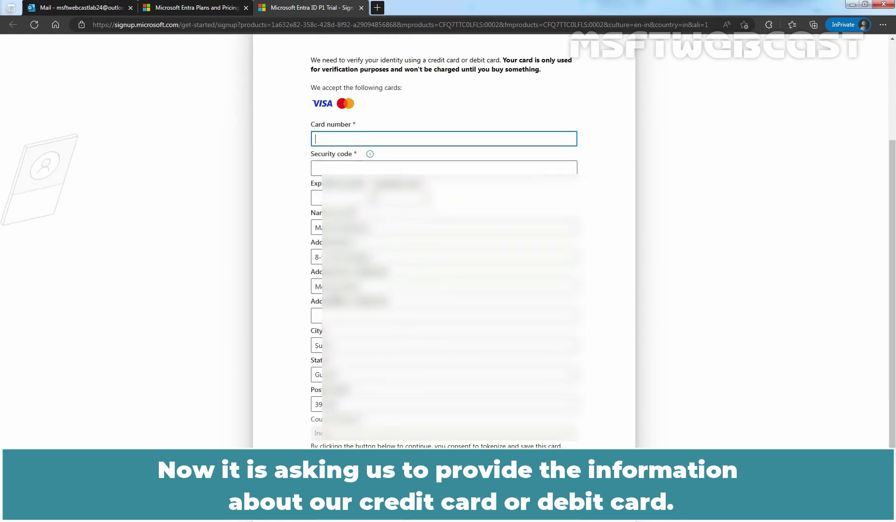
scroll(444, 241, "up", 3)
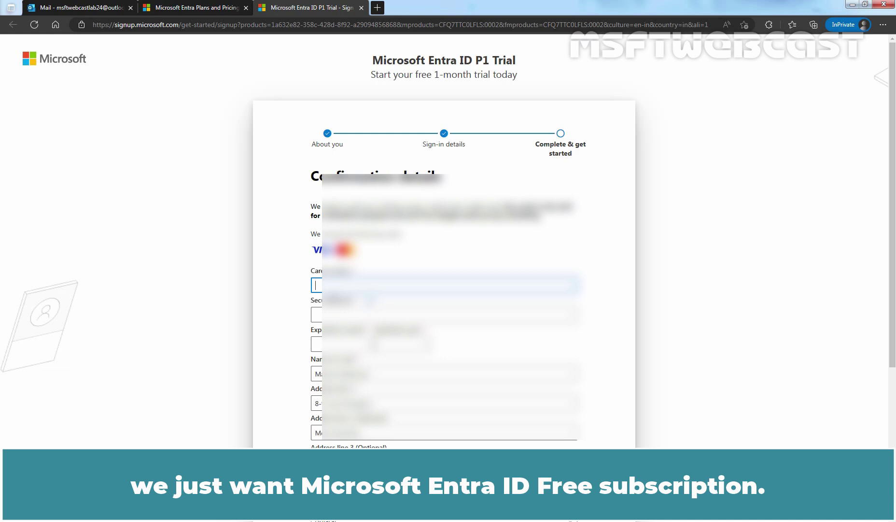
scroll(334, 305, "down", 5)
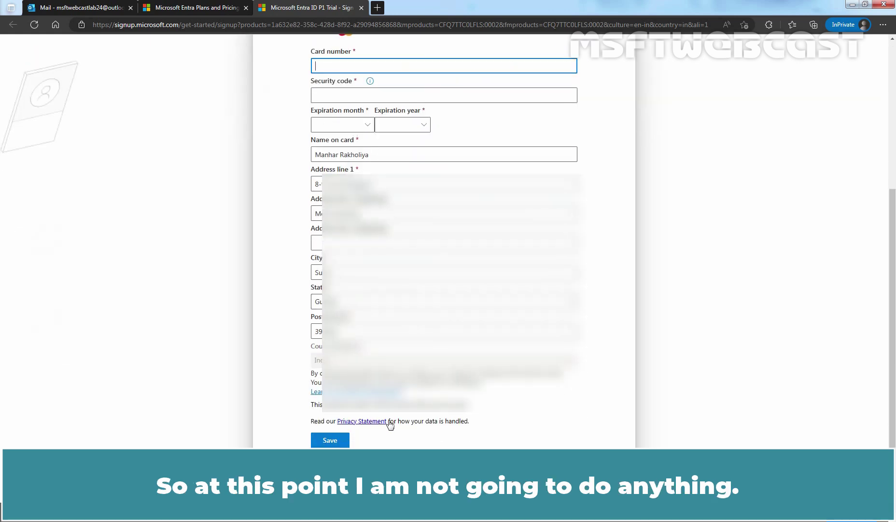
left_click(329, 439)
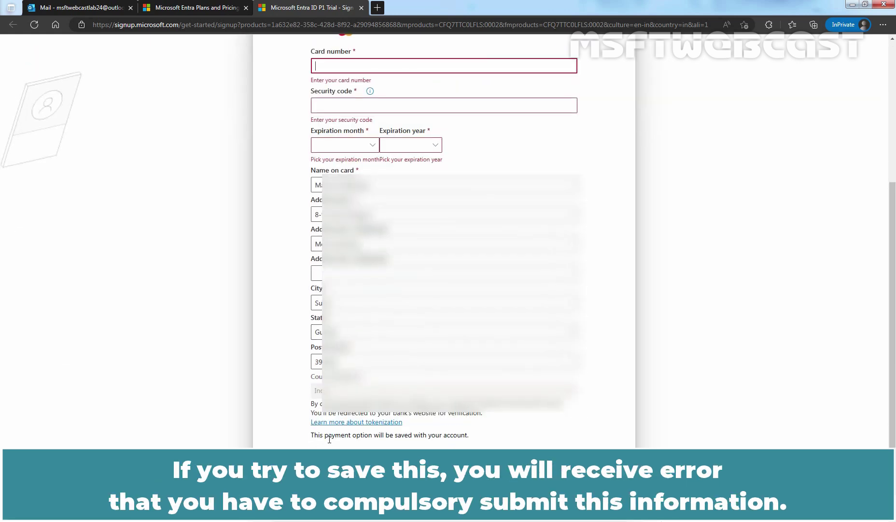
scroll(329, 439, "up", 5)
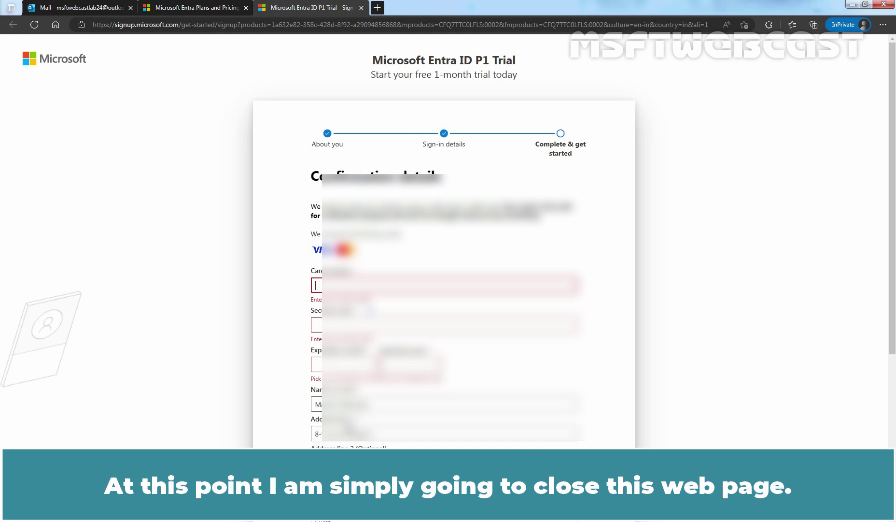
scroll(444, 242, "down", 5)
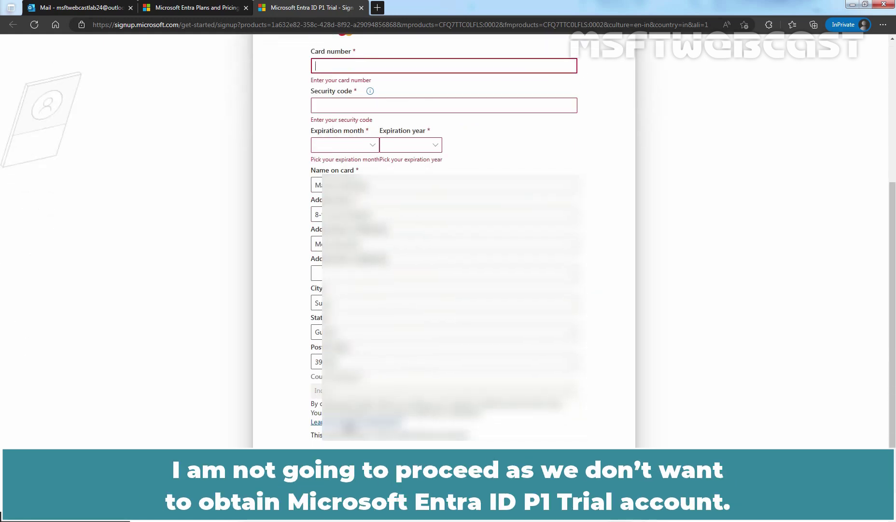
scroll(443, 241, "up", 5)
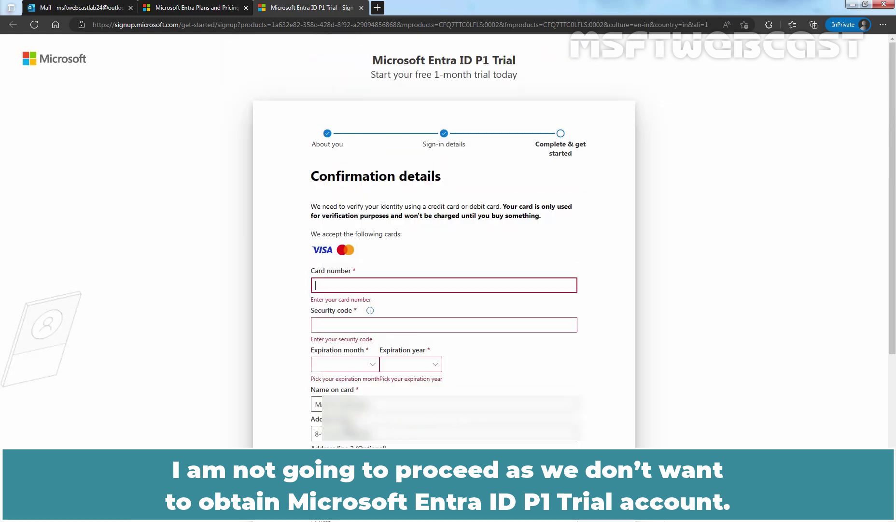
- Close the P1 trial signup tab and go to entra.microsoft.com
left_click(361, 8)
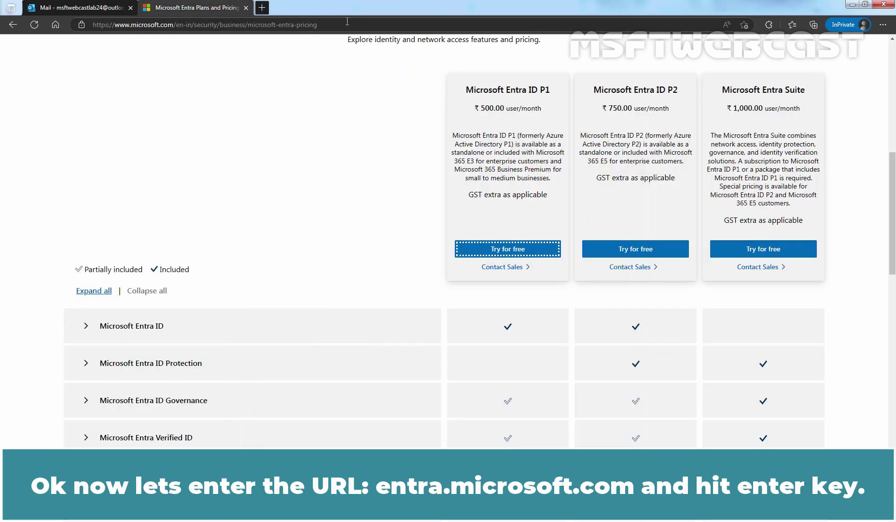
left_click(347, 22)
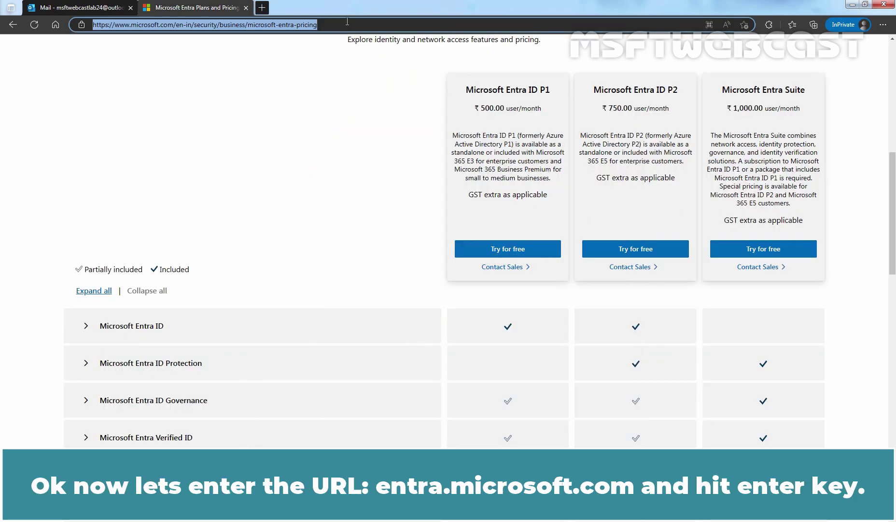
type("entra.microsoft.com")
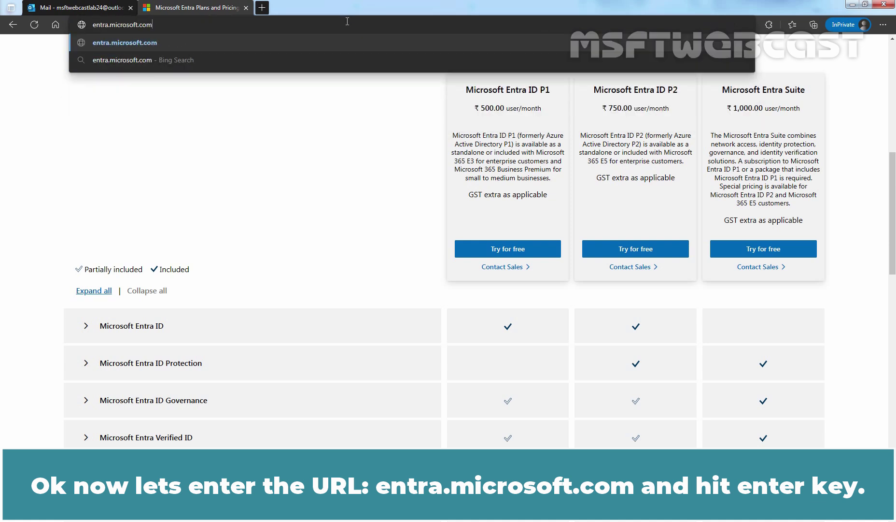
key("Return")
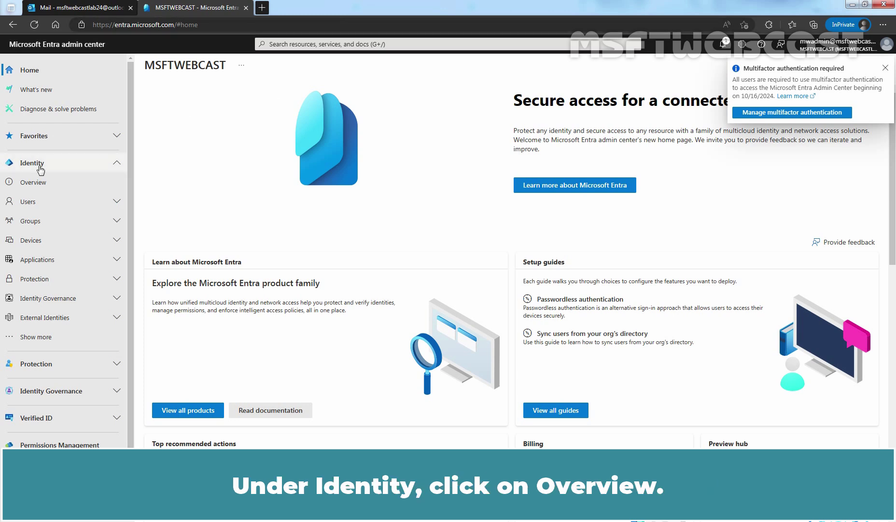
- Open Identity > Overview in the Entra admin center's left navigation
left_click(43, 184)
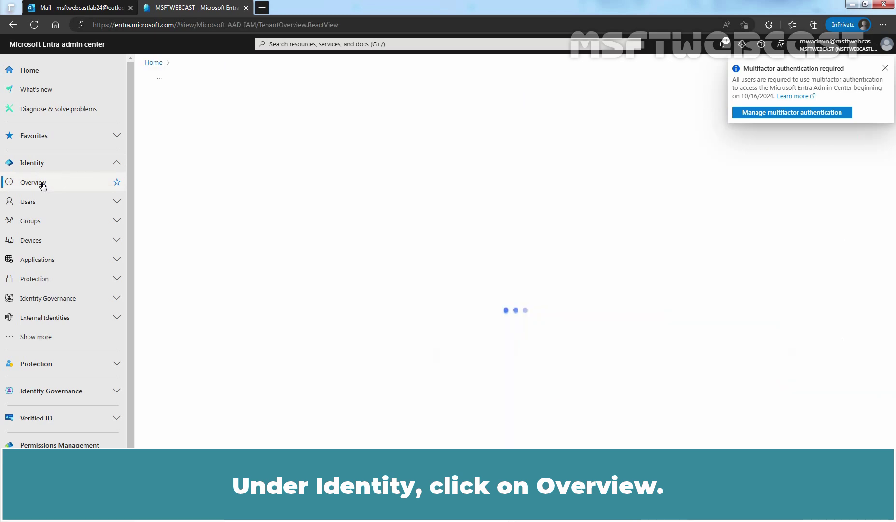